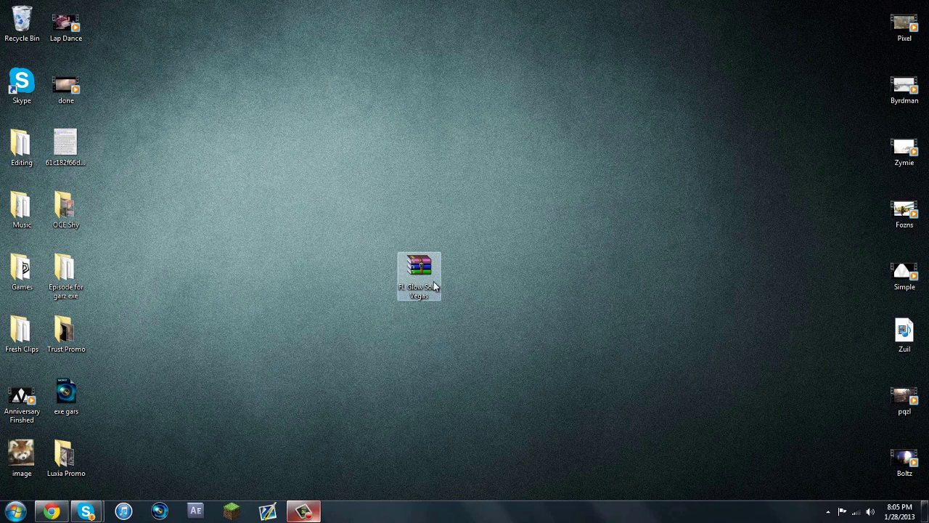
Browse from Computer through C:\Program Files\Sony\Vegas Pro 11.0 into the OFX Video Plug-Ins folder
click(15, 511)
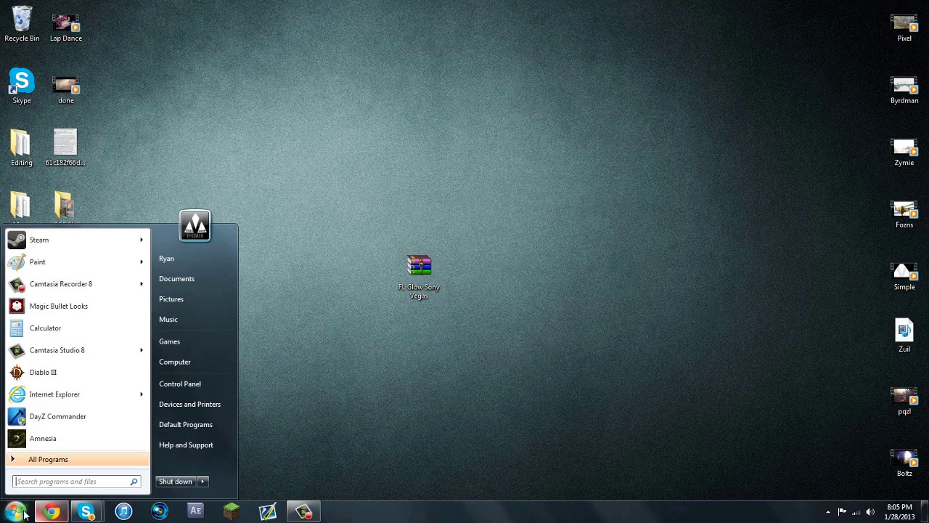
click(172, 363)
double_click(572, 207)
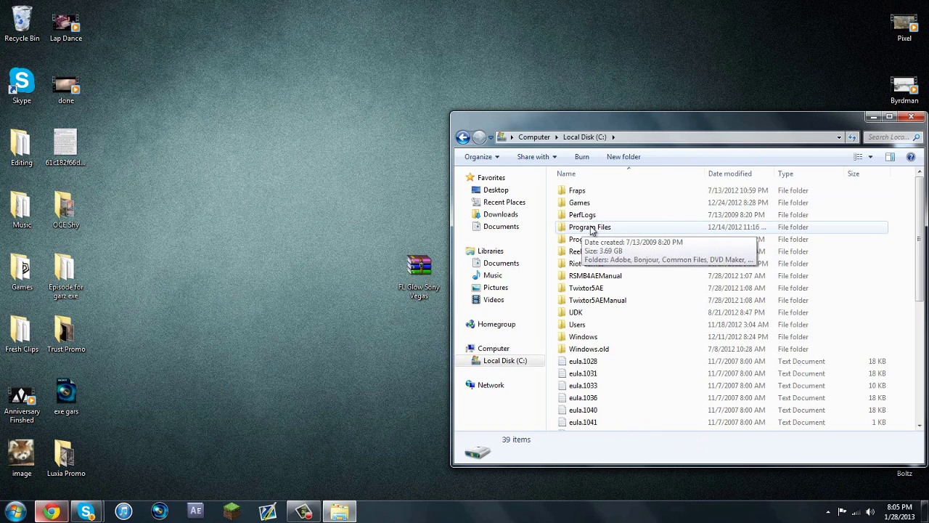
double_click(582, 231)
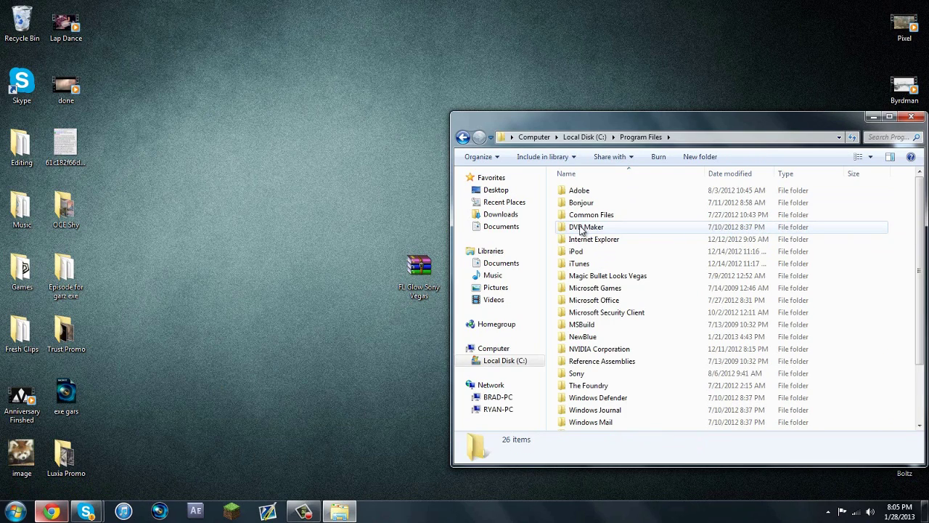
double_click(588, 376)
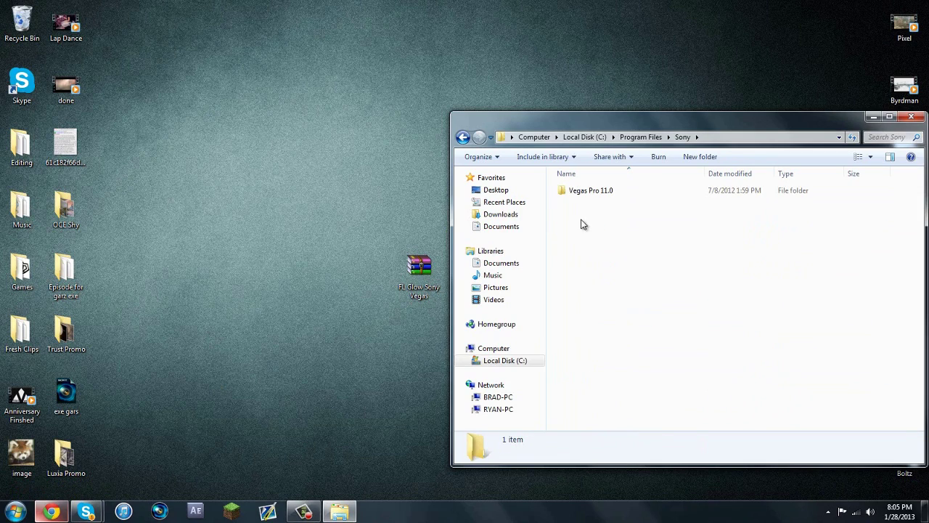
double_click(586, 191)
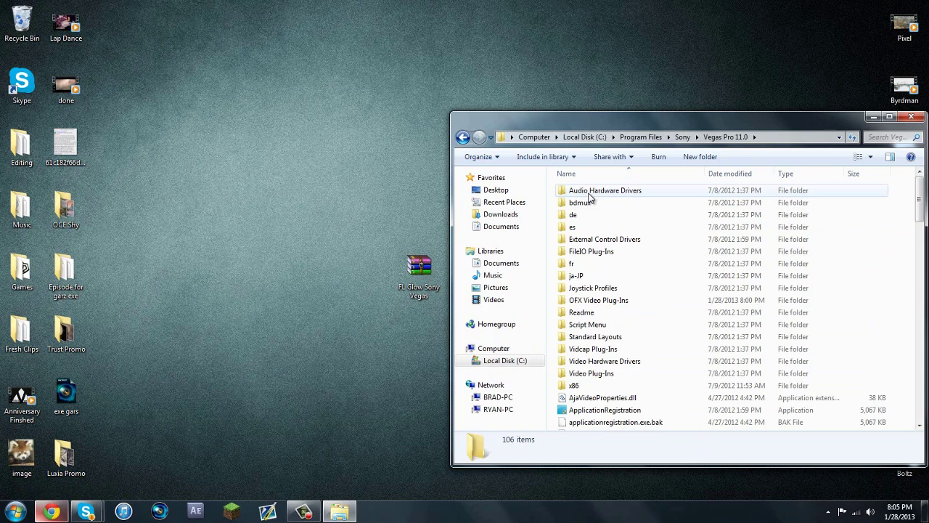
mouse_move(599, 127)
mouse_down()
mouse_move(621, 139)
mouse_move(625, 129)
mouse_move(608, 121)
mouse_up()
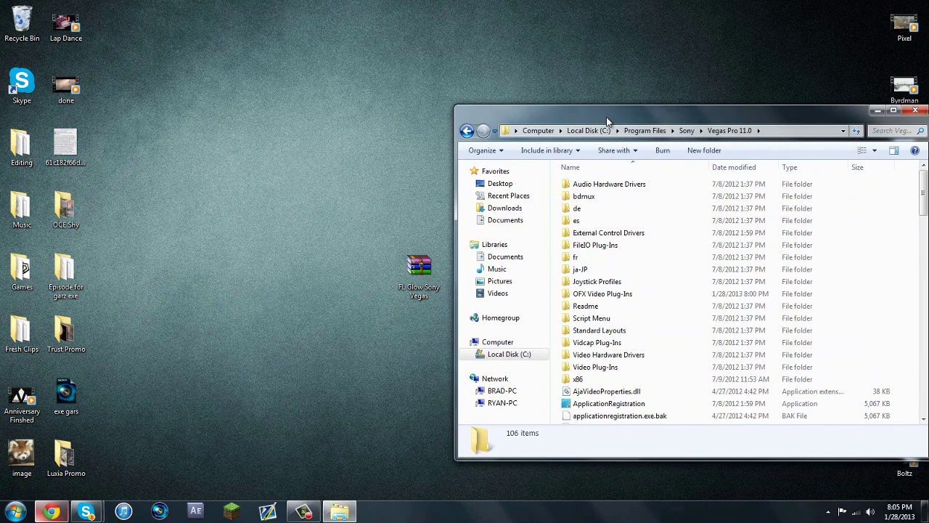
double_click(591, 293)
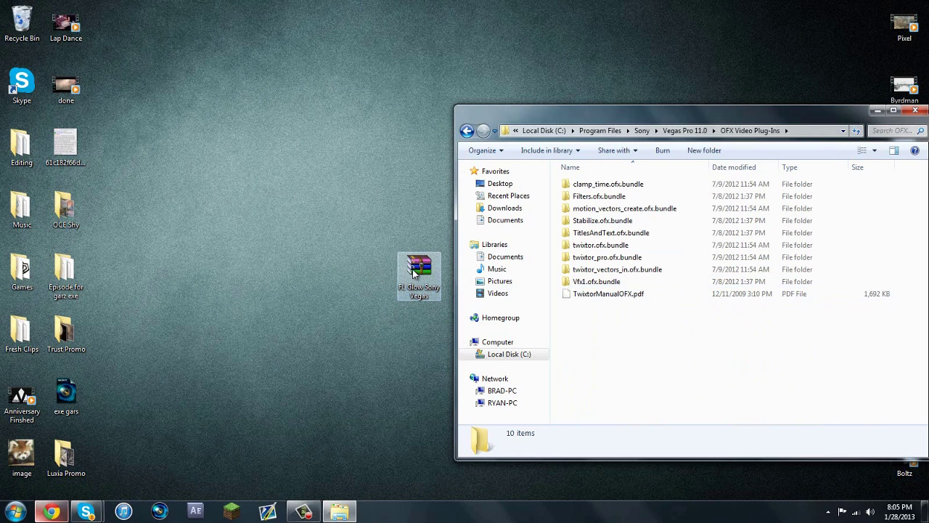
Extract flair_ofx_v1.23(win) from the FL Glow archive to the desktop, then move it into OFX Video Plug-Ins
click(418, 269)
double_click(418, 269)
drag(445, 66, 145, 50)
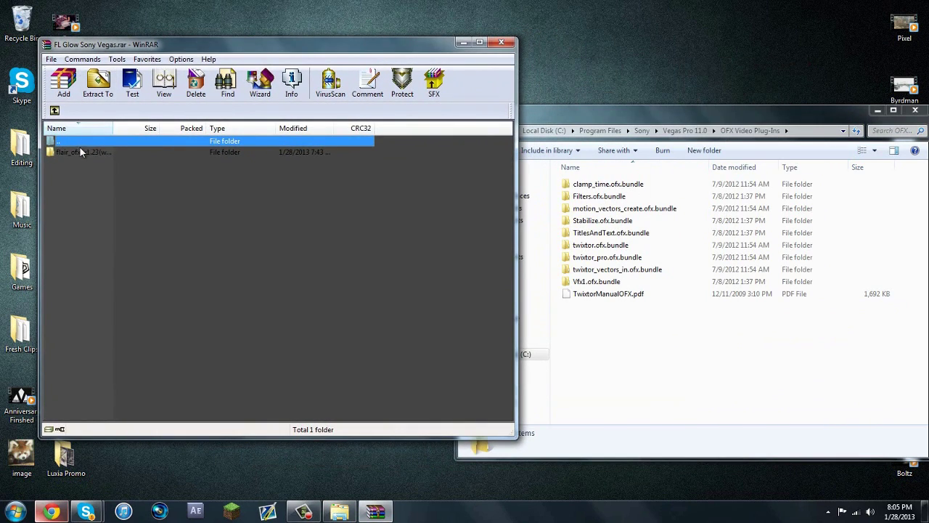
drag(79, 151, 370, 212)
click(500, 42)
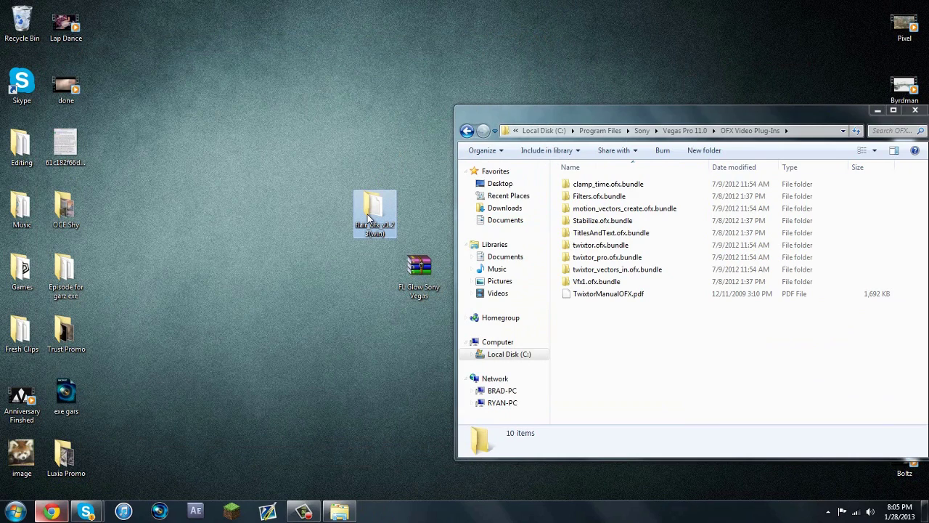
drag(368, 218, 611, 360)
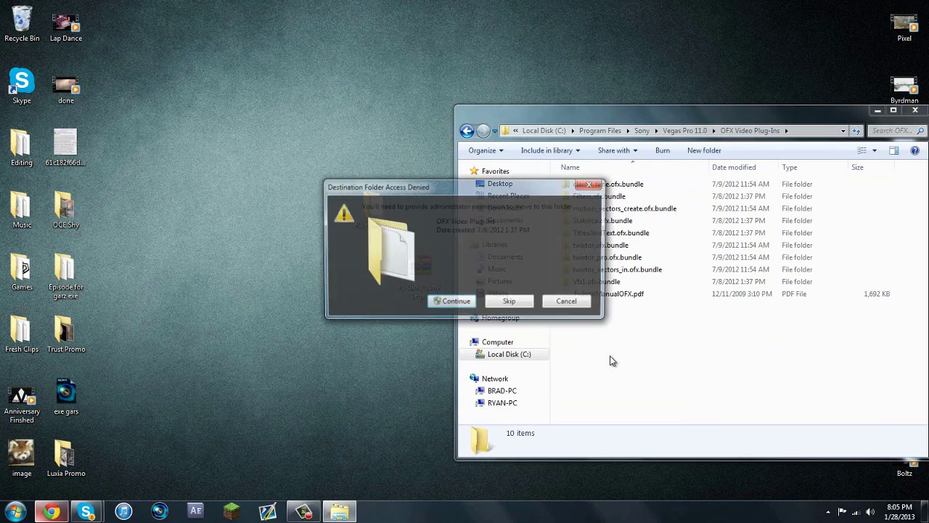
click(469, 305)
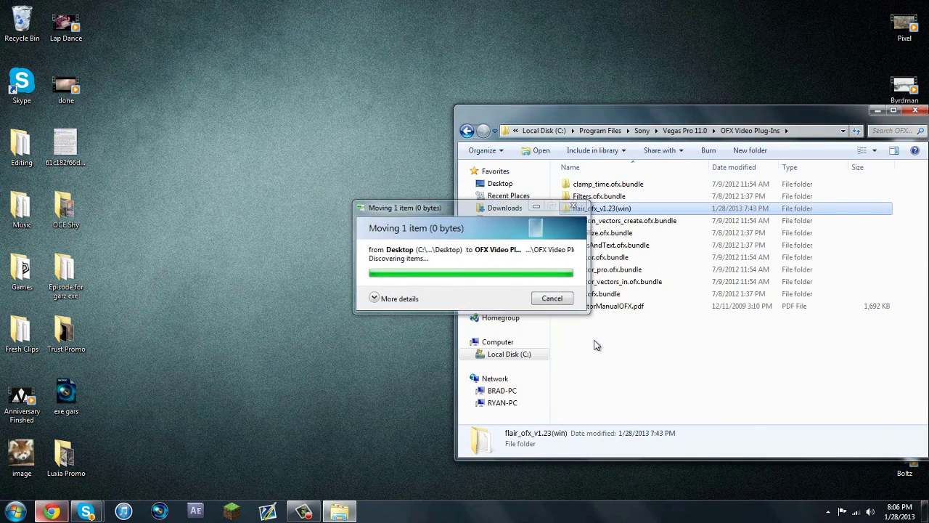
Delete the Win32 folder inside flair_ofx_v1.23(win) > glow.ofx.bundle > Contents, then close Explorer
double_click(603, 211)
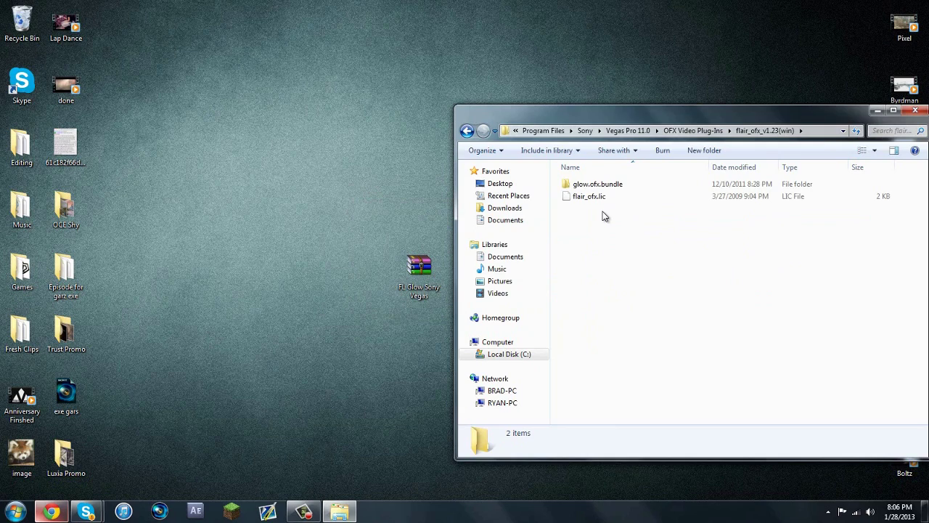
double_click(599, 188)
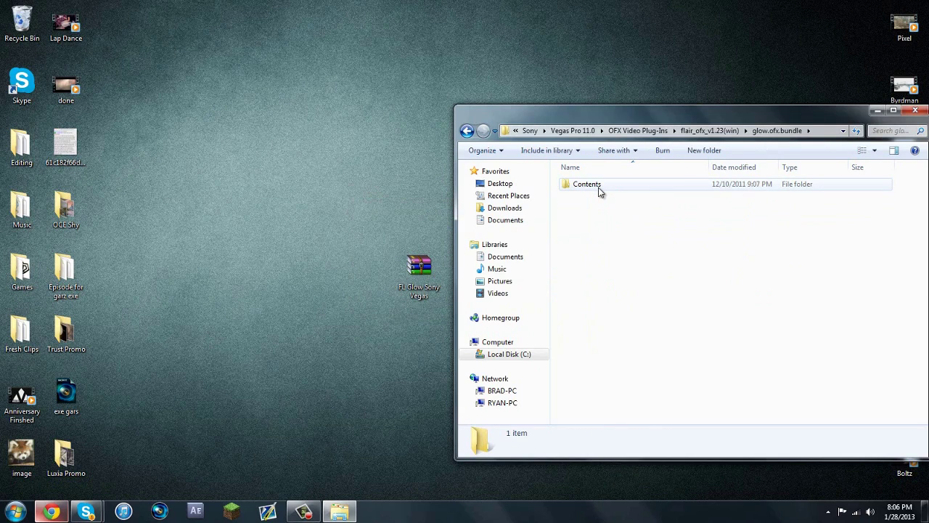
double_click(599, 188)
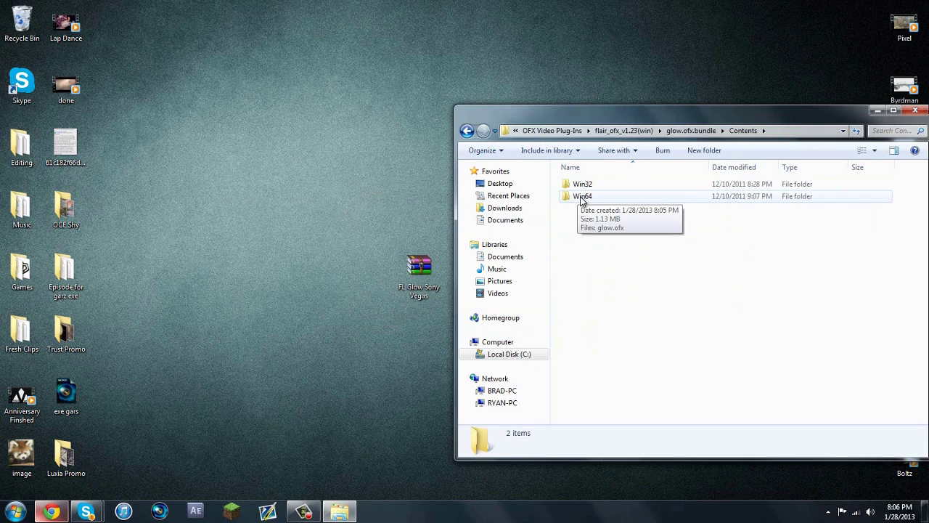
right_click(582, 186)
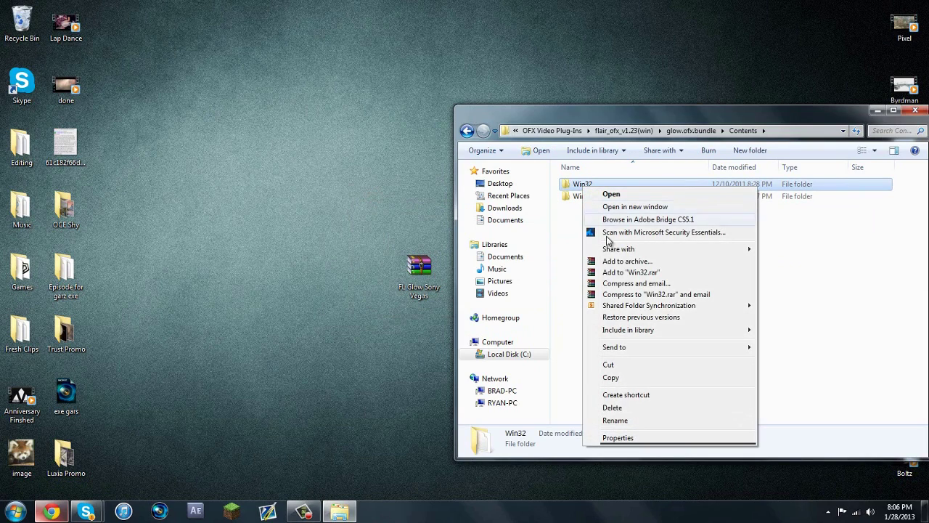
click(615, 407)
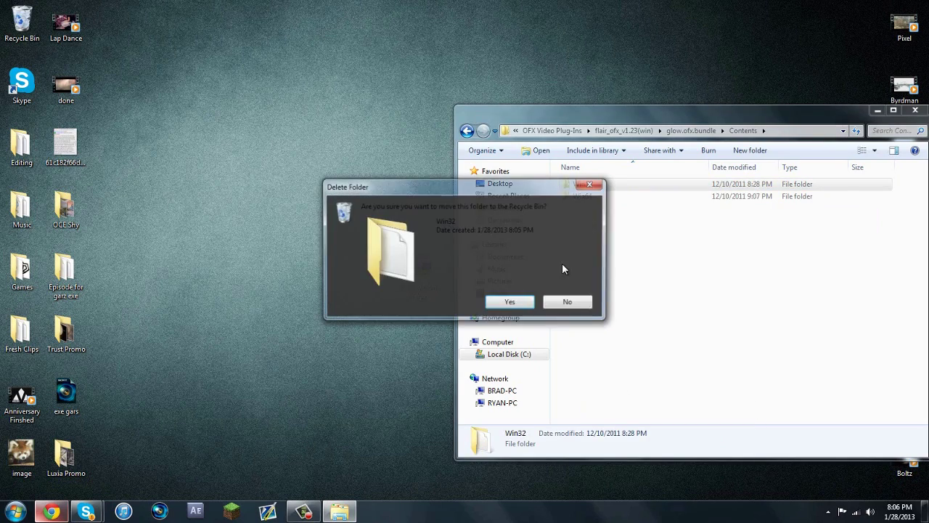
click(510, 302)
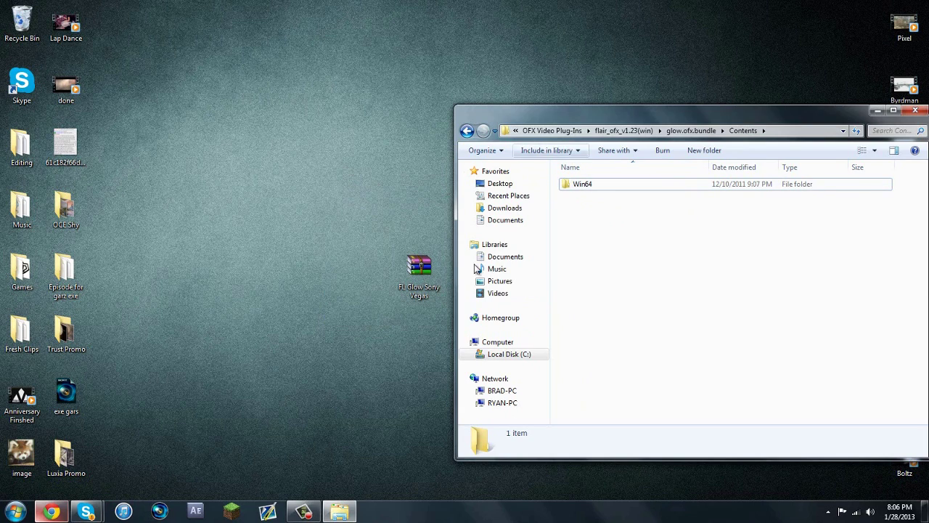
click(915, 110)
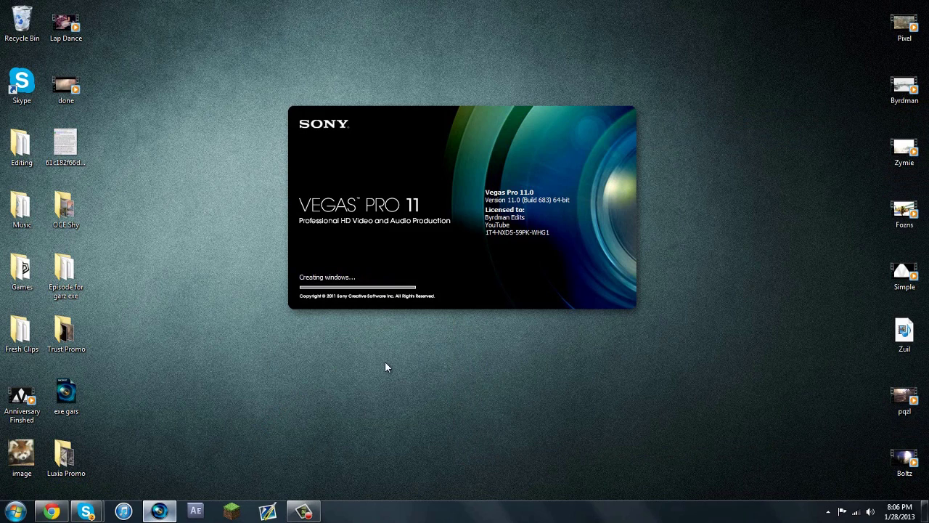
Drag the 27th (eRa) #1 clip from the desktop's Fresh Clips folder into the Vegas timeline
key(super+d)
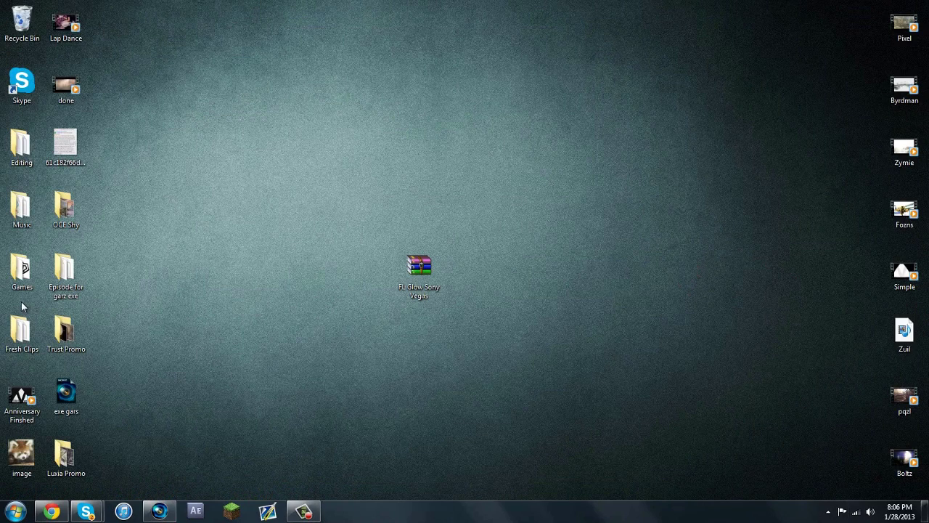
double_click(20, 328)
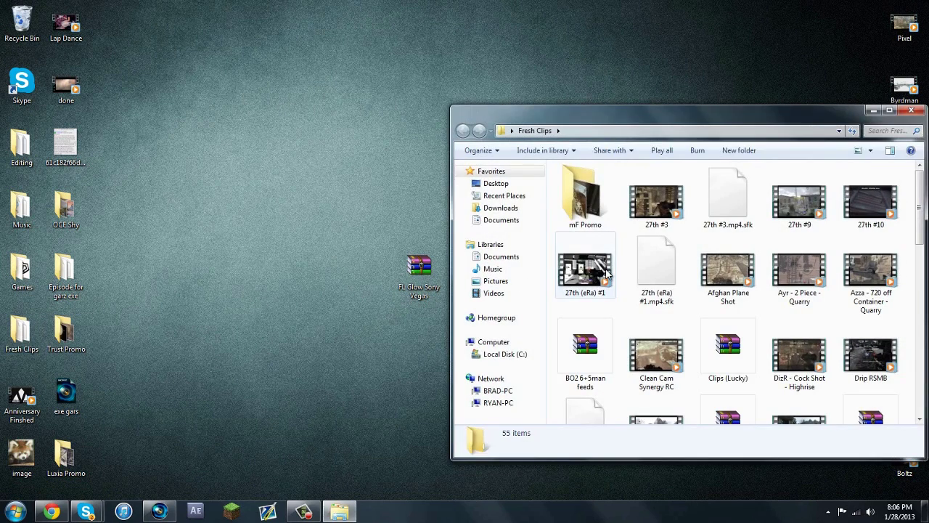
drag(585, 272, 135, 357)
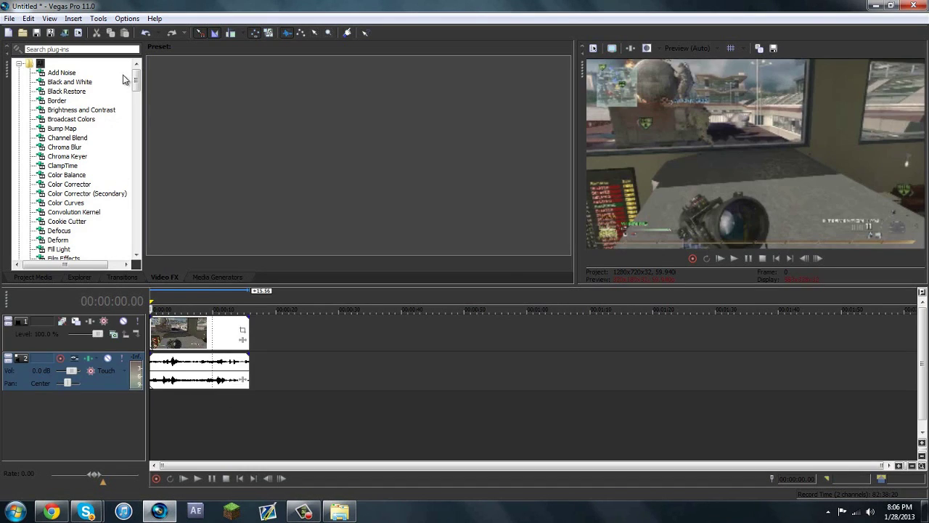
drag(136, 81, 135, 101)
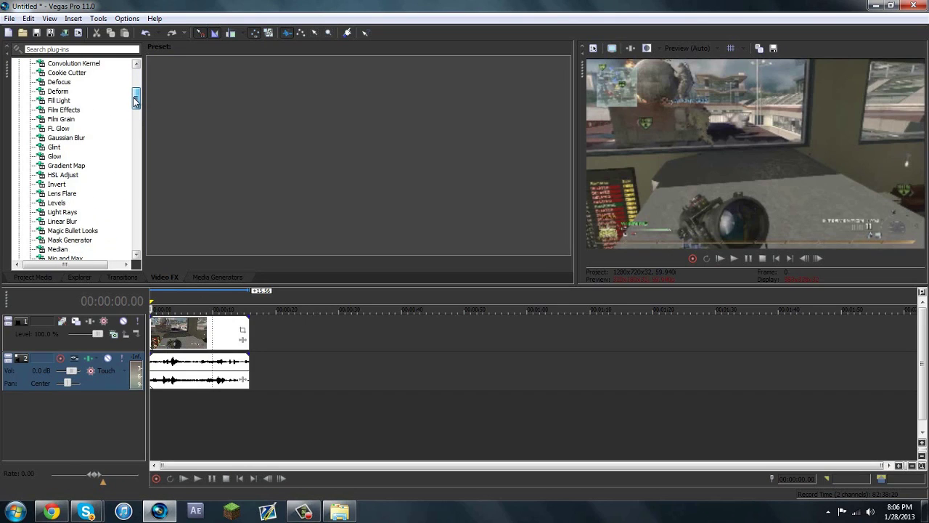
click(58, 128)
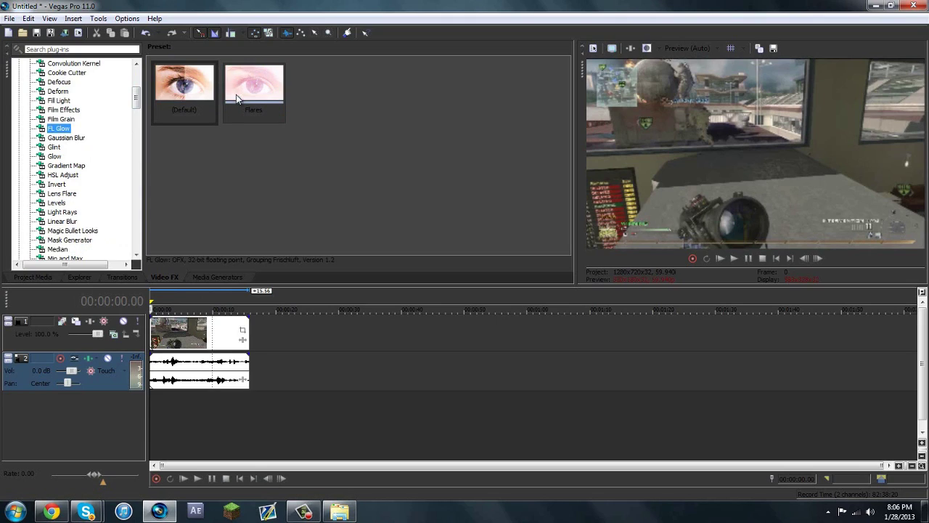
drag(240, 93, 207, 330)
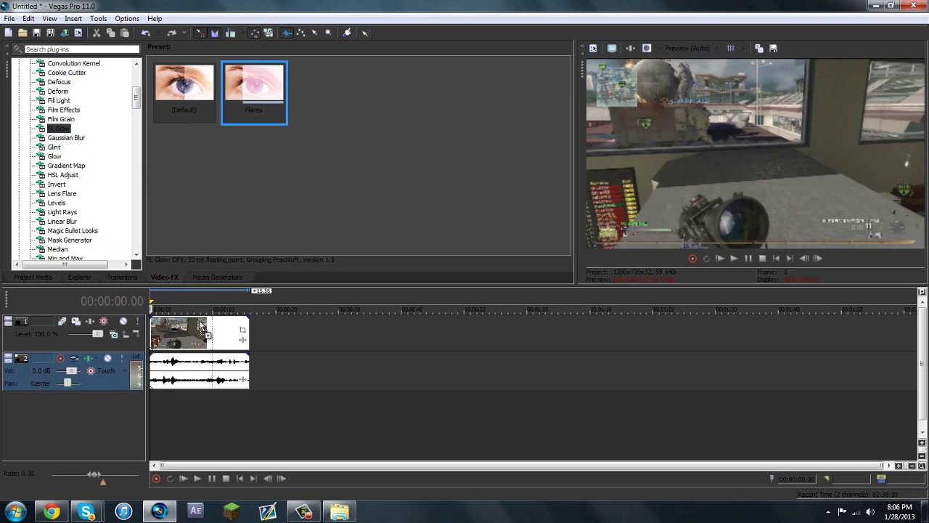
drag(281, 181, 206, 144)
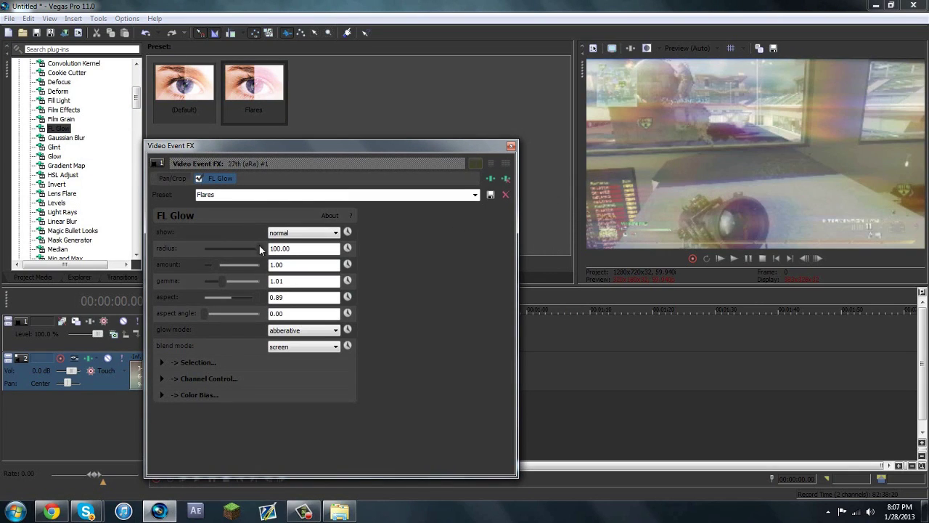
drag(233, 249, 202, 251)
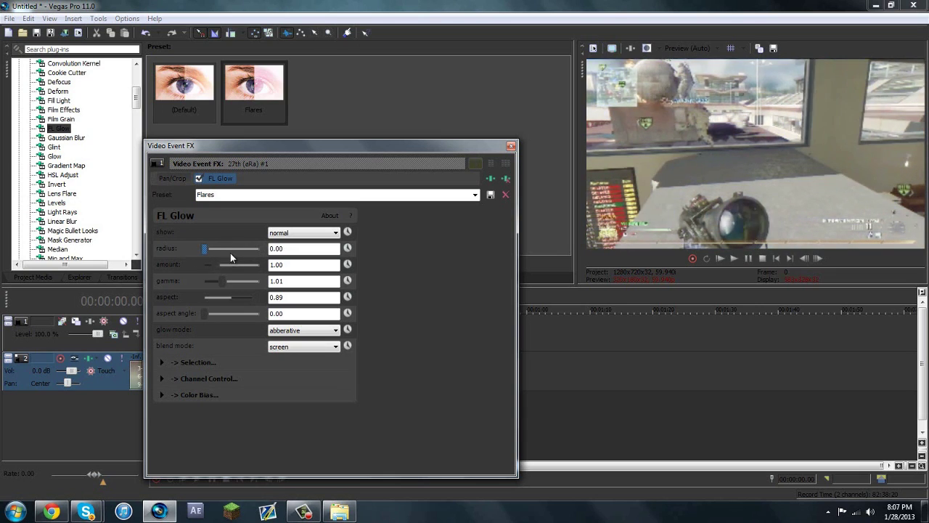
text(100)
key(Return)
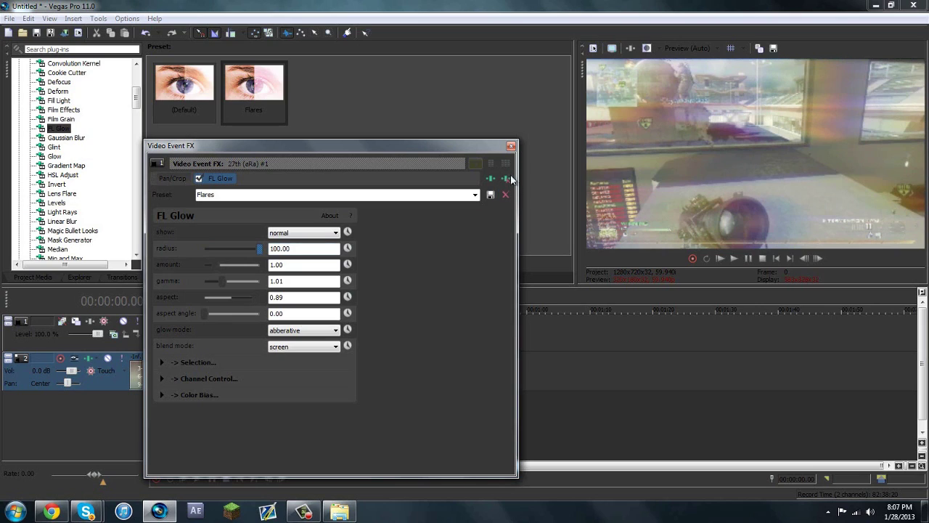
click(508, 178)
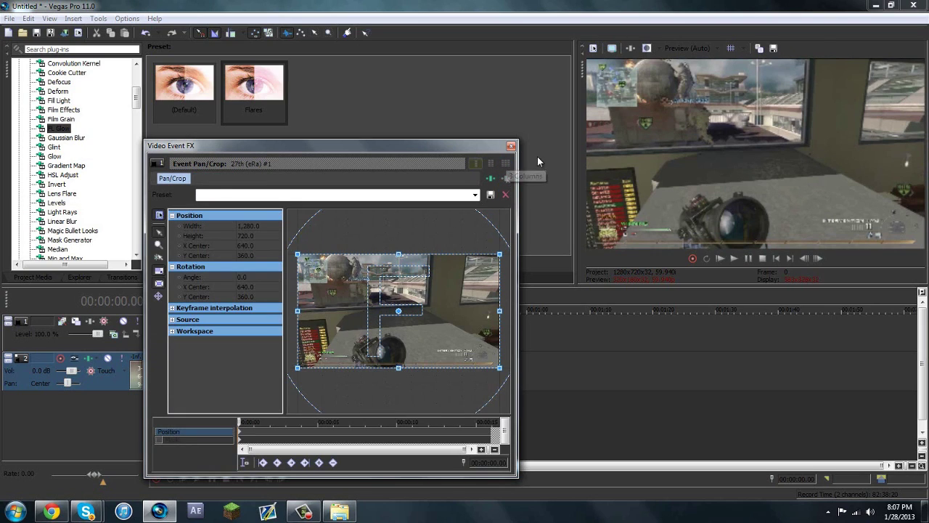
click(510, 146)
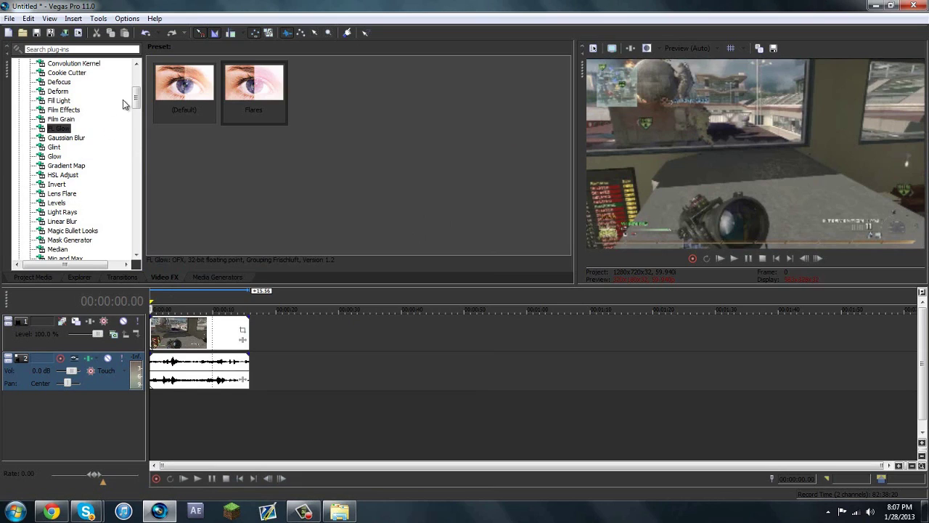
Drop the Magic Bullet Looks (Default) preset onto the gameplay clip and open its editor
drag(136, 101, 137, 118)
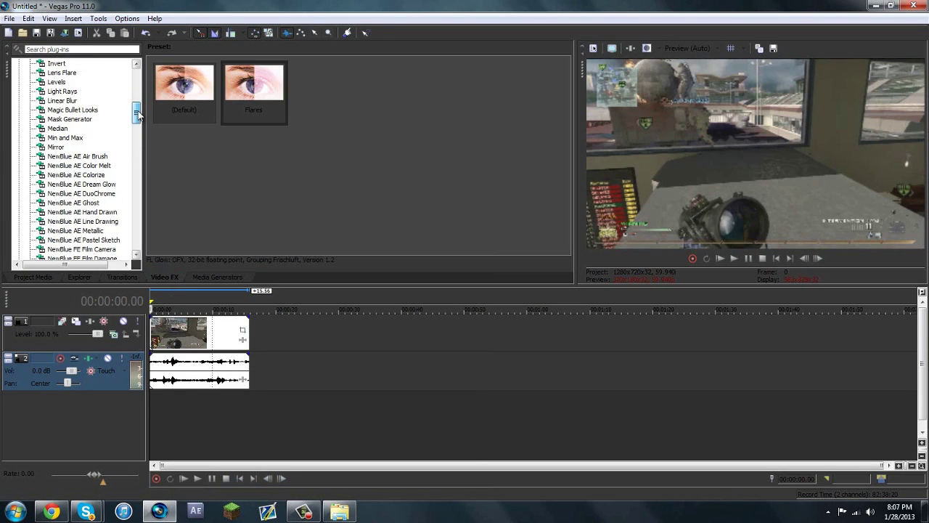
click(91, 114)
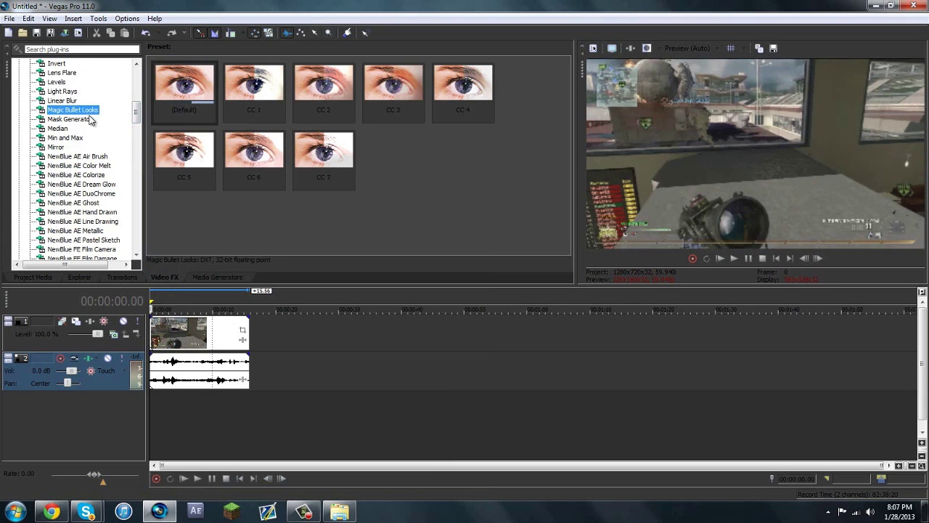
drag(191, 101, 186, 281)
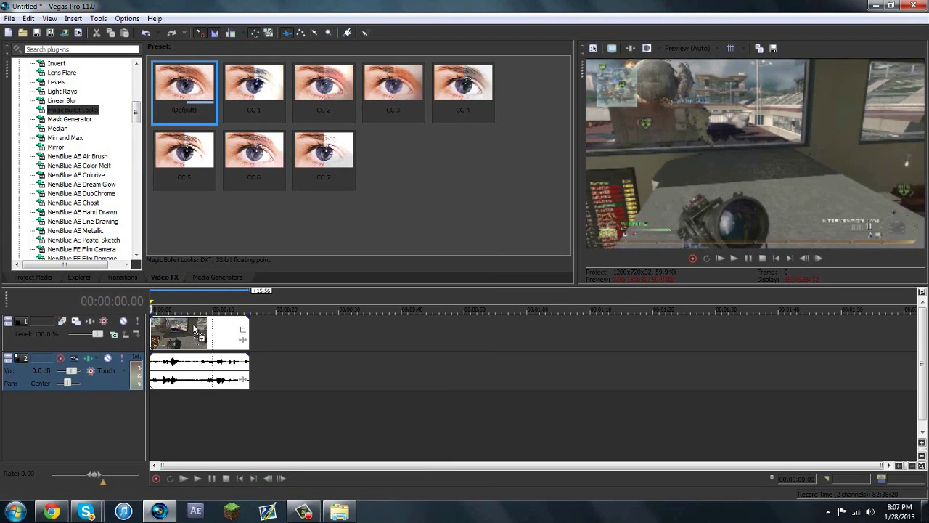
drag(195, 330, 190, 327)
click(163, 226)
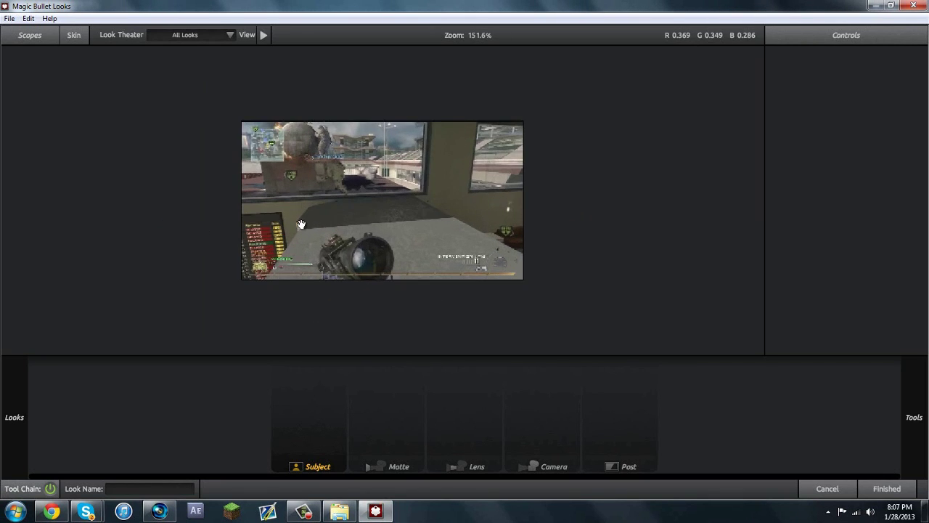
scroll(299, 232, up, 1)
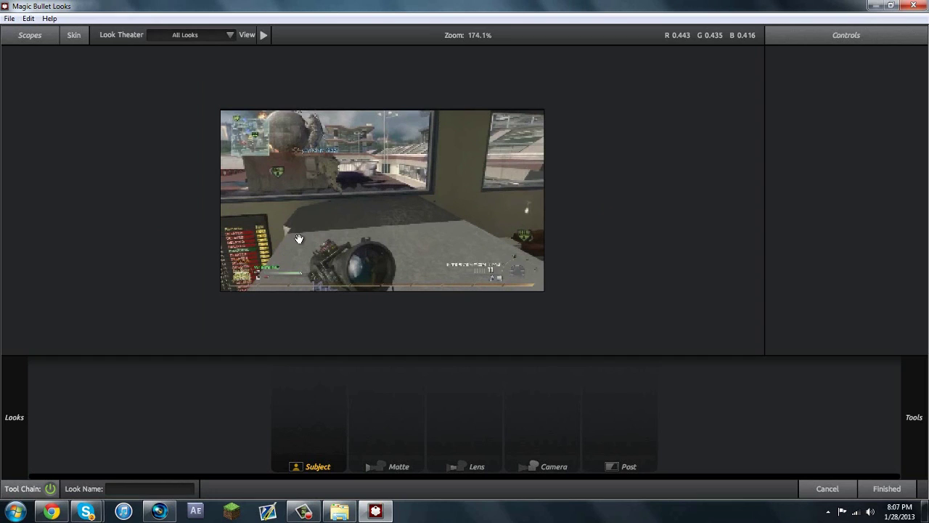
Add a Haze/Flare tool from the Lens tools to the lens stage
mouse_move(914, 416)
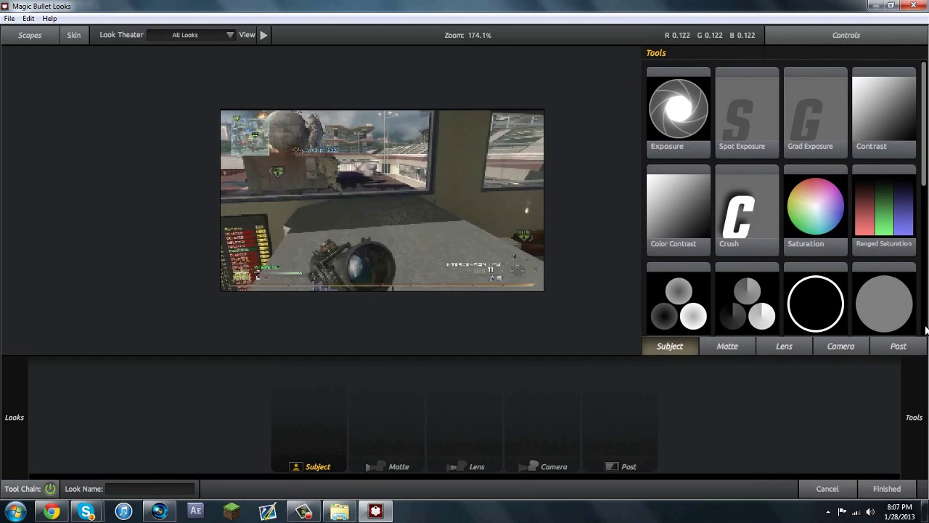
click(783, 347)
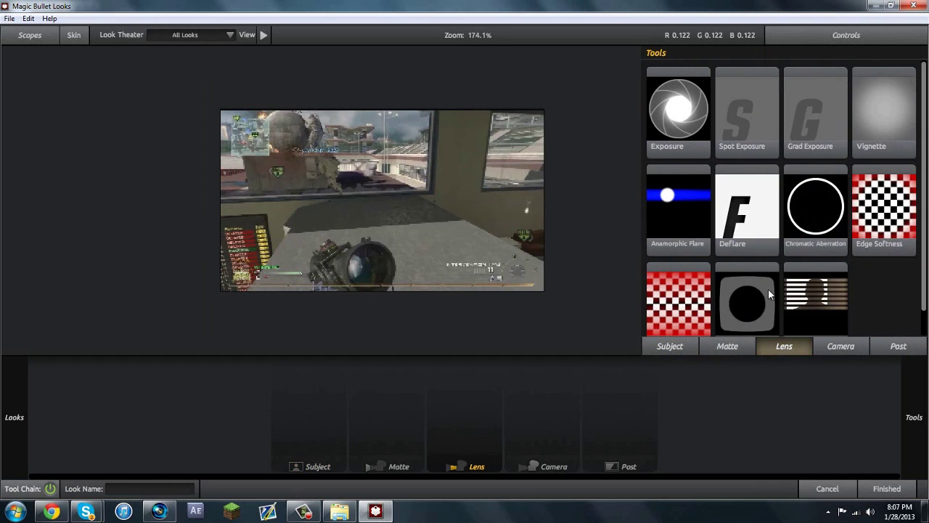
scroll(768, 288, down, 1)
drag(813, 309, 450, 424)
Tint the Haze/Flare orange and set its Matte Box Size to 0.0%
scroll(473, 240, up, 1)
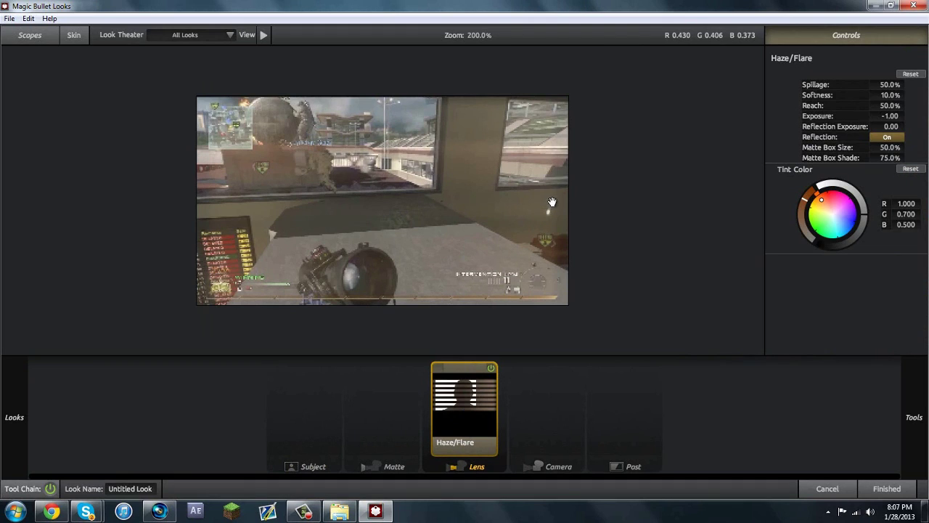
mouse_move(845, 208)
mouse_down()
mouse_move(855, 197)
mouse_move(842, 194)
mouse_move(855, 219)
mouse_up()
mouse_move(870, 508)
mouse_down()
mouse_move(671, 519)
mouse_move(576, 211)
mouse_move(508, 87)
mouse_move(444, 2)
mouse_up()
scroll(474, 239, up, 1)
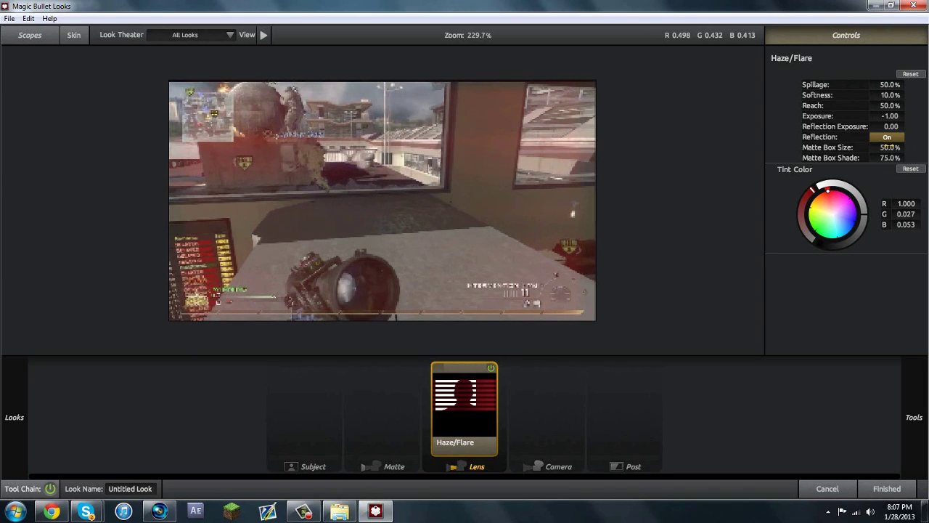
click(890, 147)
drag(847, 149, 882, 149)
key(ctrl+z)
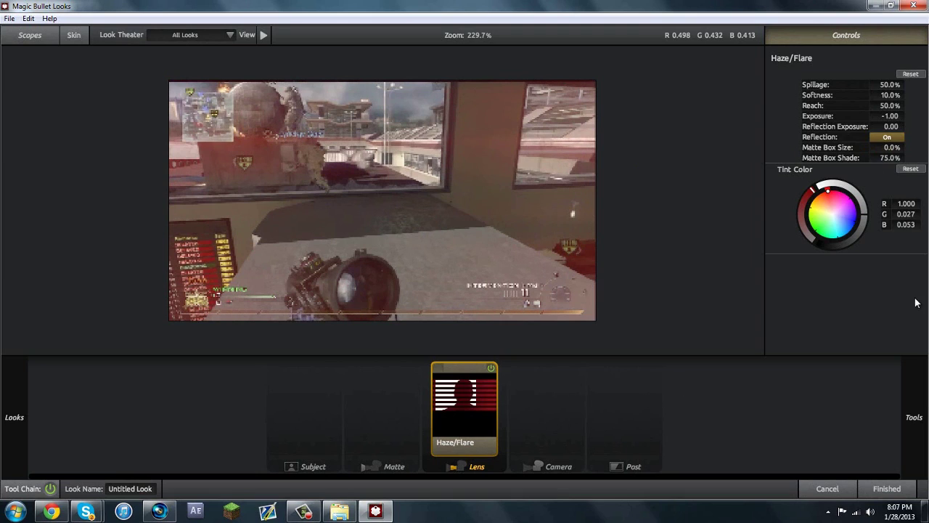
drag(831, 190, 818, 194)
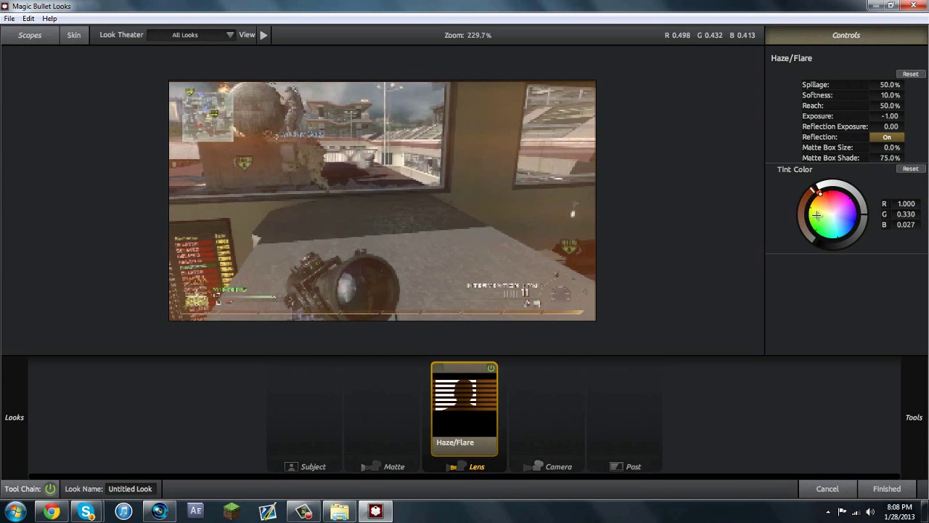
Add a second blue Haze/Flare with Matte Box 0%, Spillage 100%, Reach 93%, Exposure +0.60, then finish
mouse_move(926, 211)
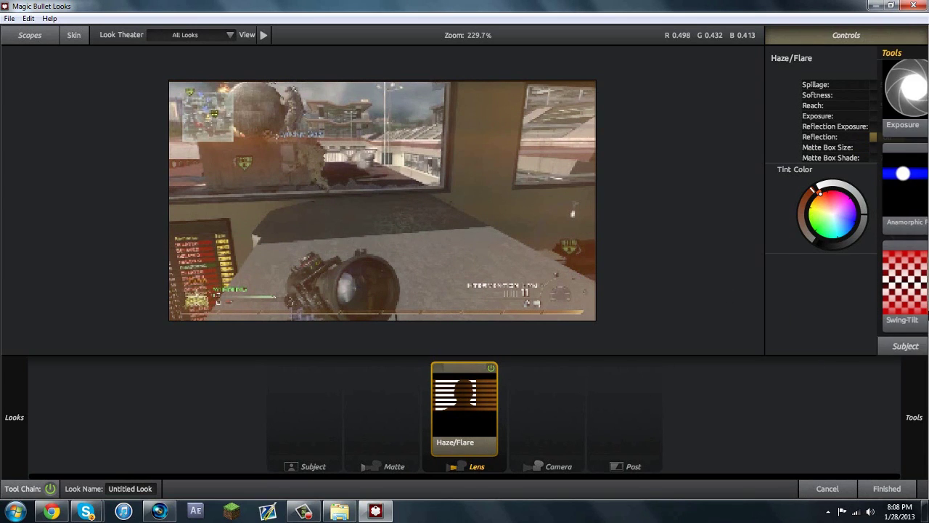
drag(834, 290, 501, 407)
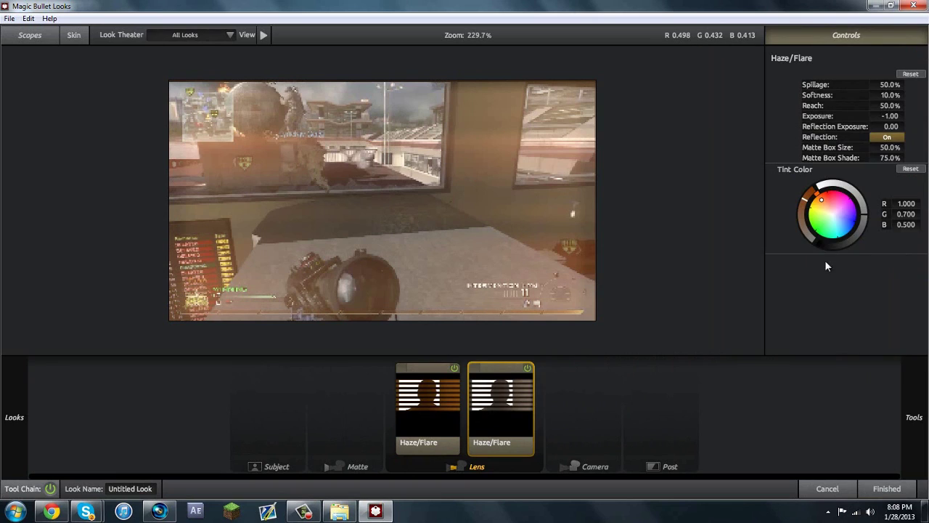
click(855, 220)
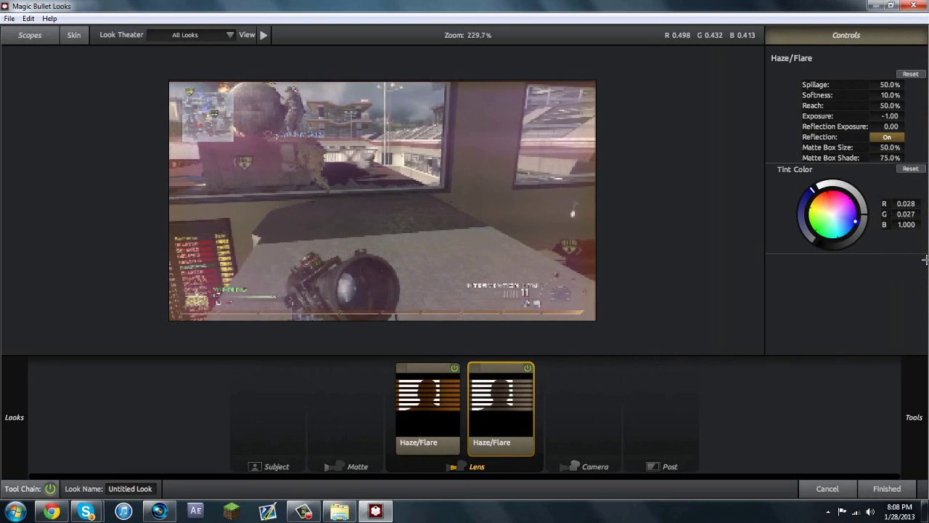
drag(865, 147, 853, 148)
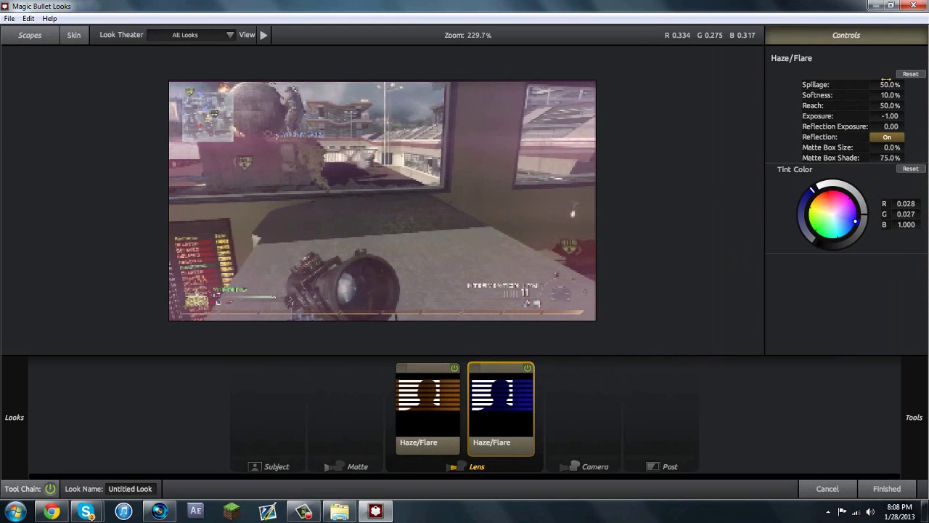
drag(895, 85, 893, 115)
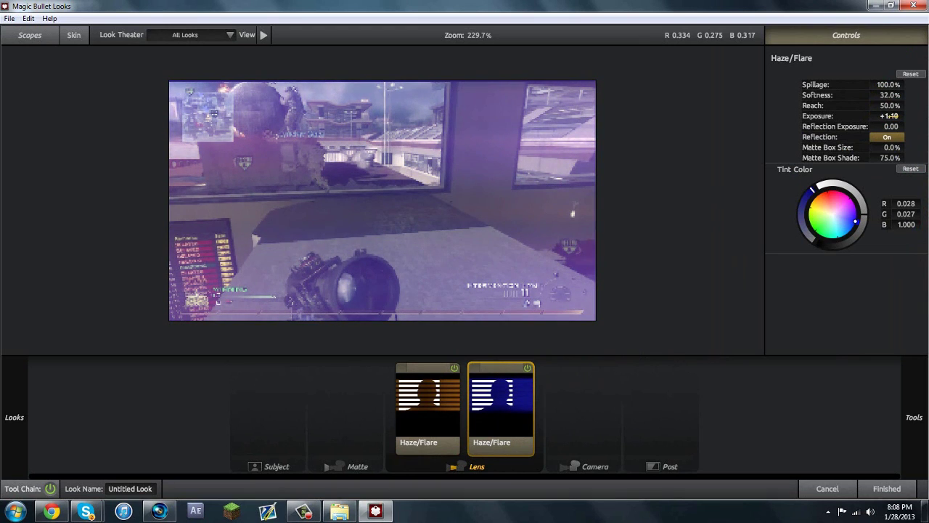
drag(888, 115, 915, 106)
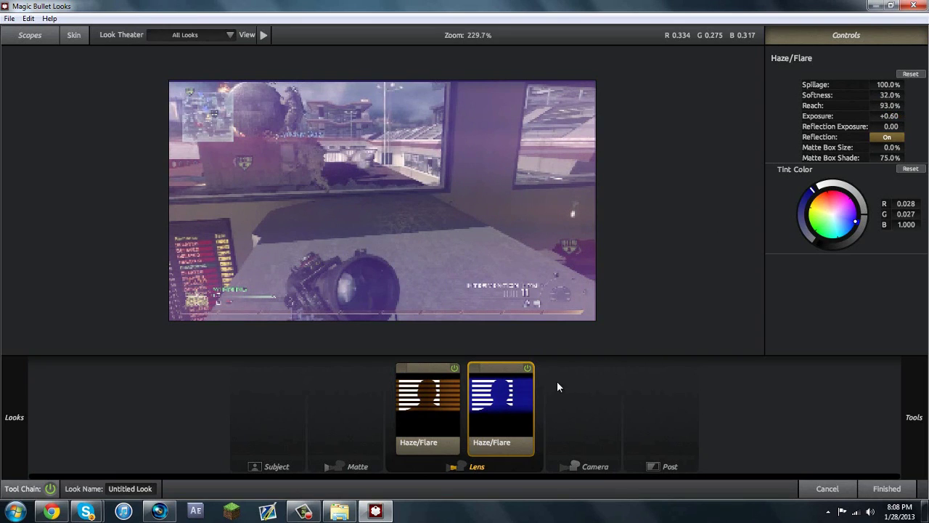
click(885, 489)
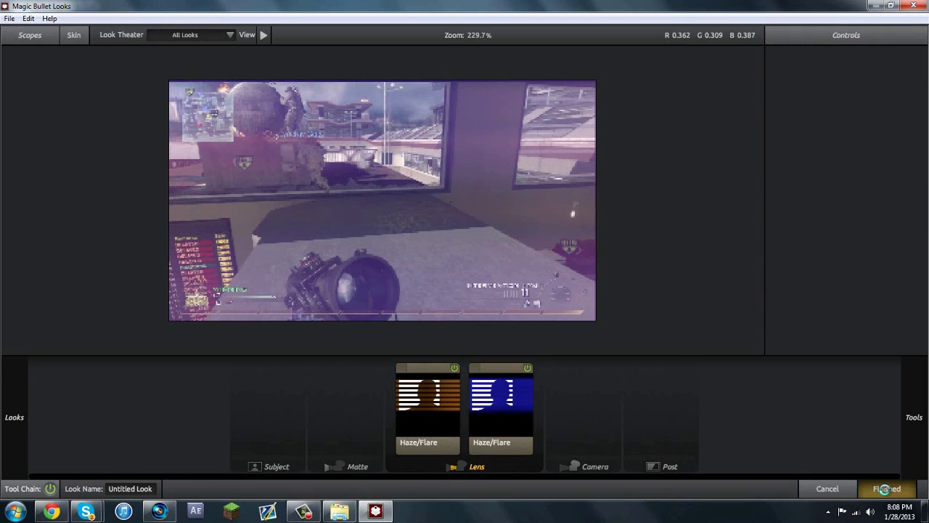